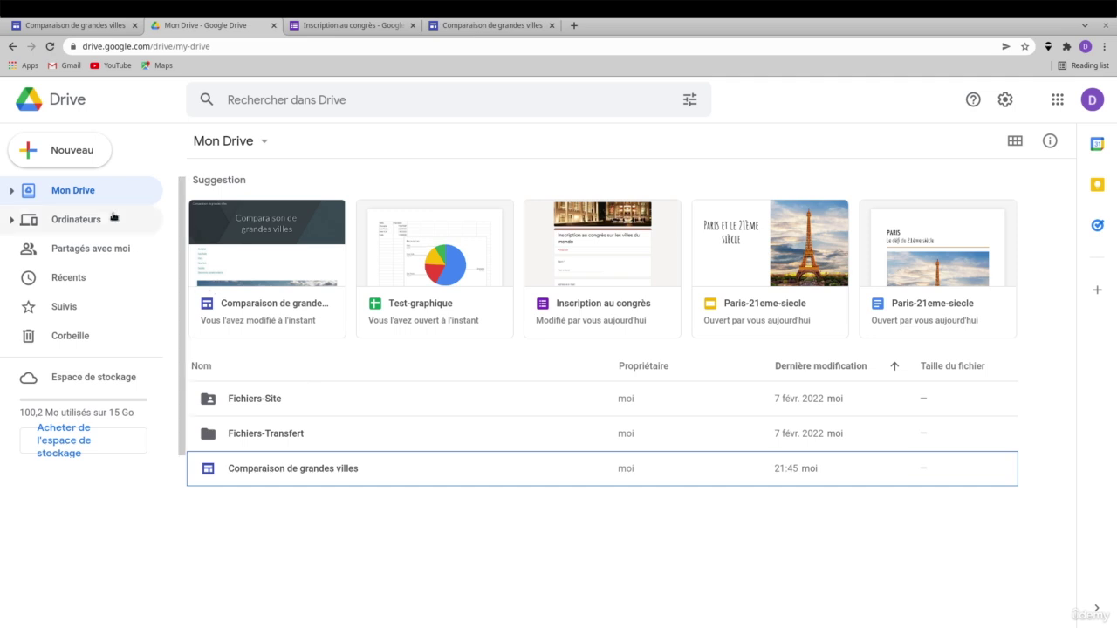
Step: Open the Google Forms template gallery by creating a new form from a template in Drive
left_click(75, 154)
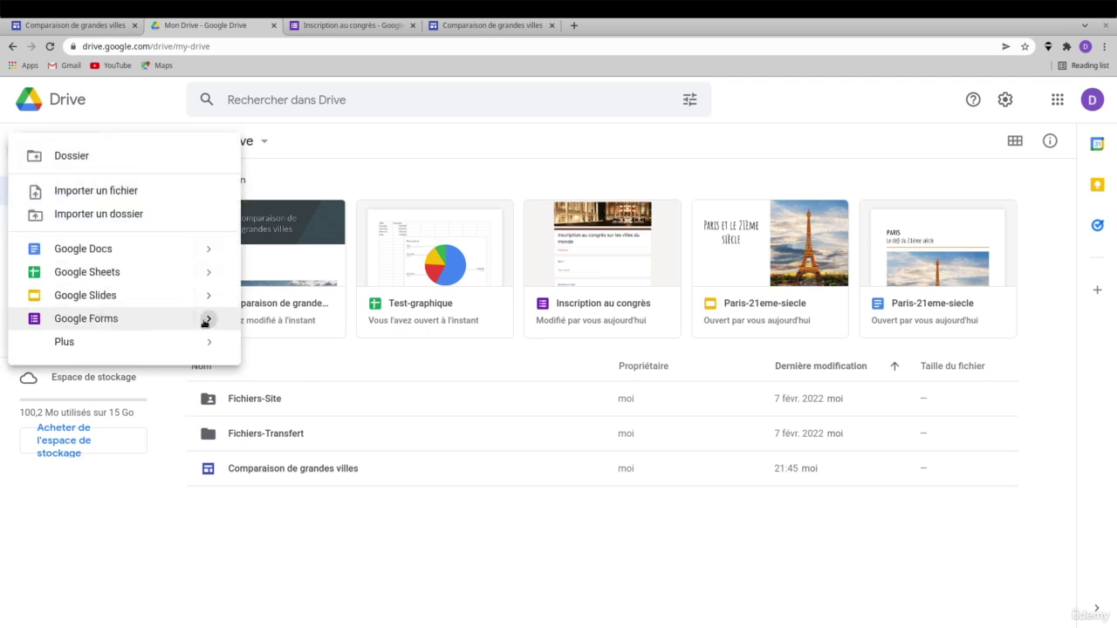
mouse_move(207, 322)
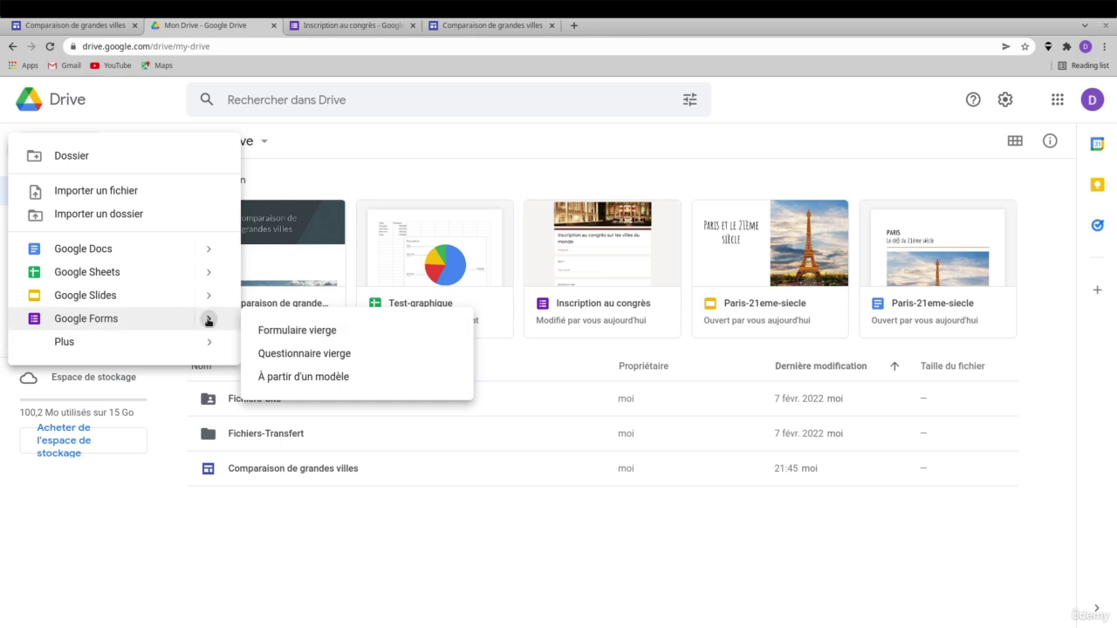
left_click(315, 375)
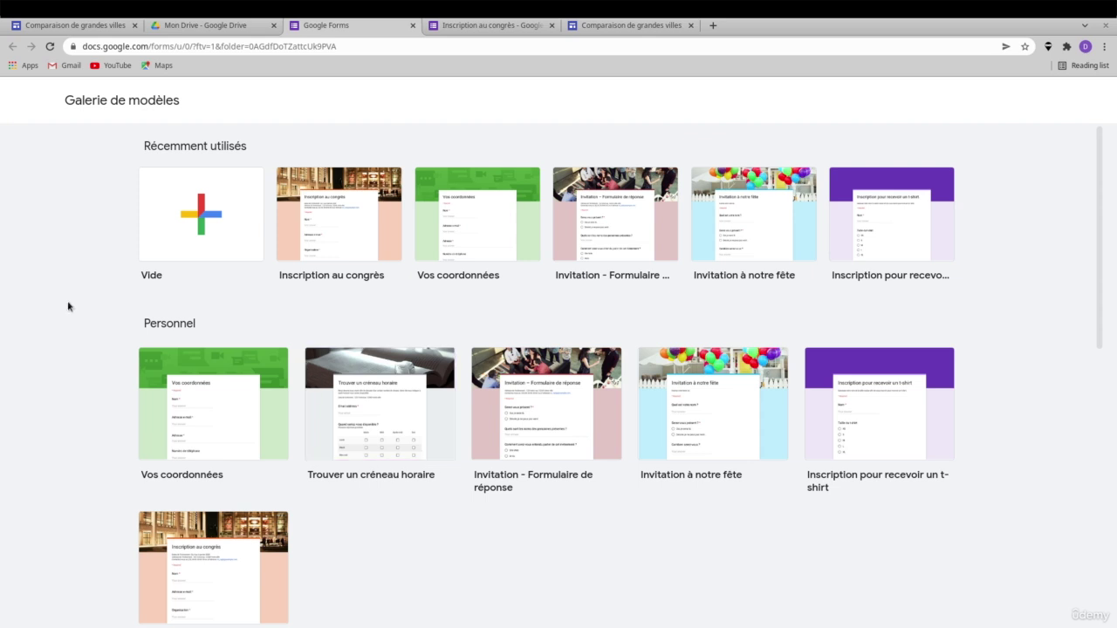
Step: In the Inscription au congrès form, change the Organisation question's type to Date and make it optional
left_click(485, 28)
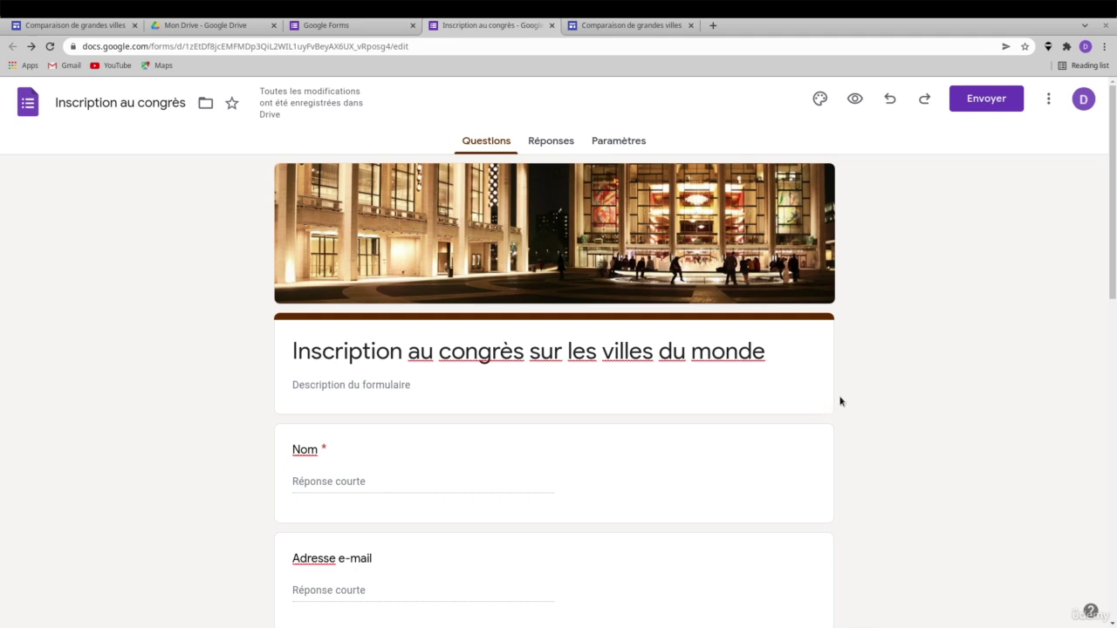
scroll(868, 444, "down", 2)
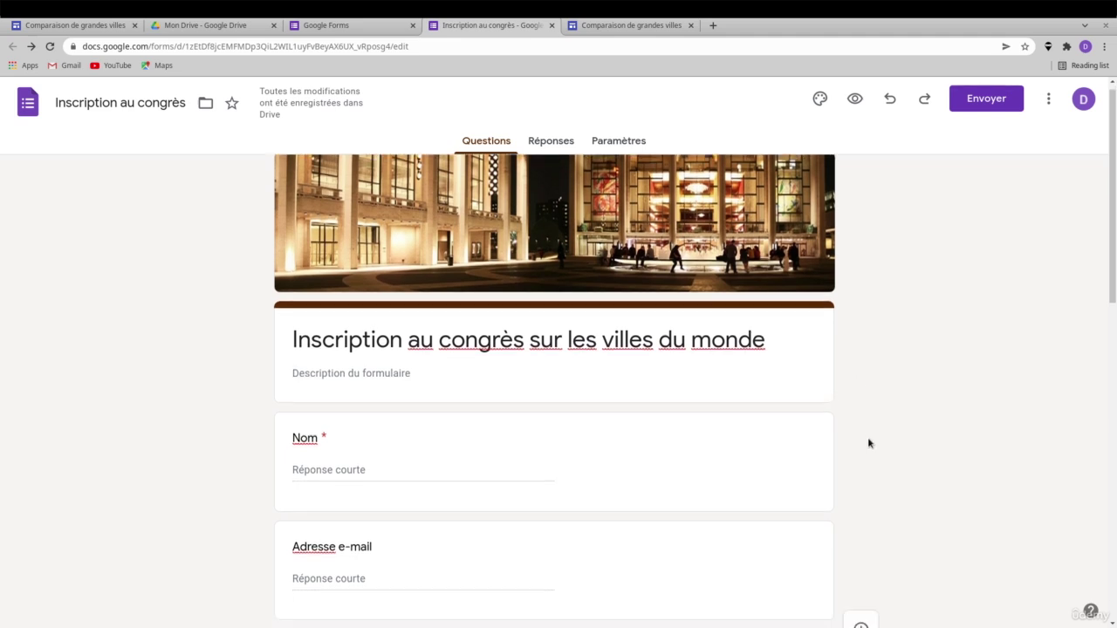
scroll(868, 443, "down", 3)
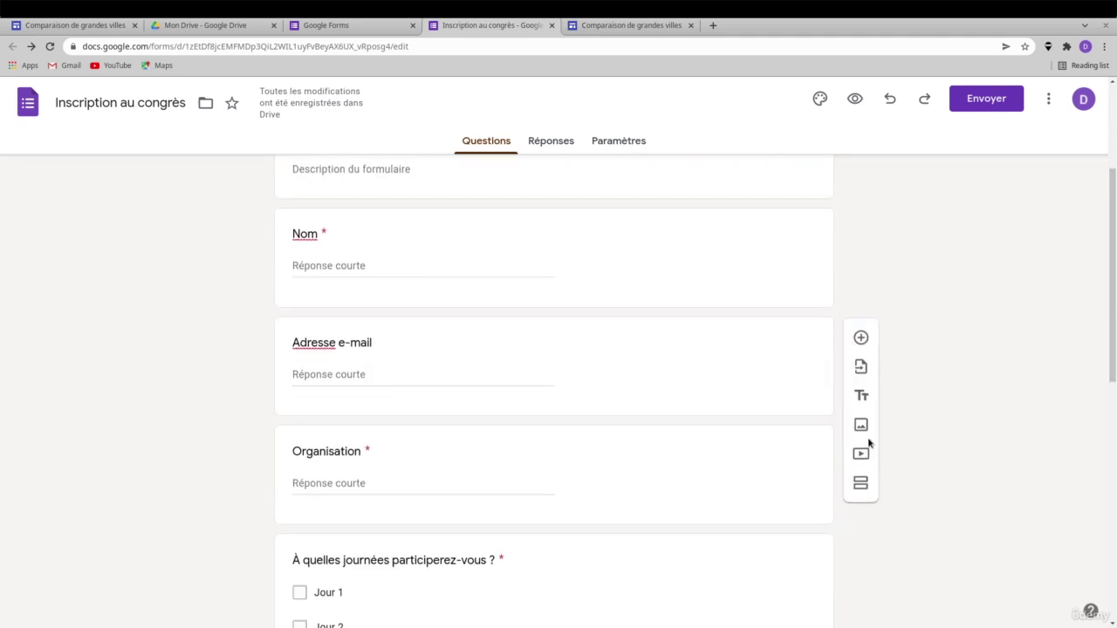
left_click(805, 443)
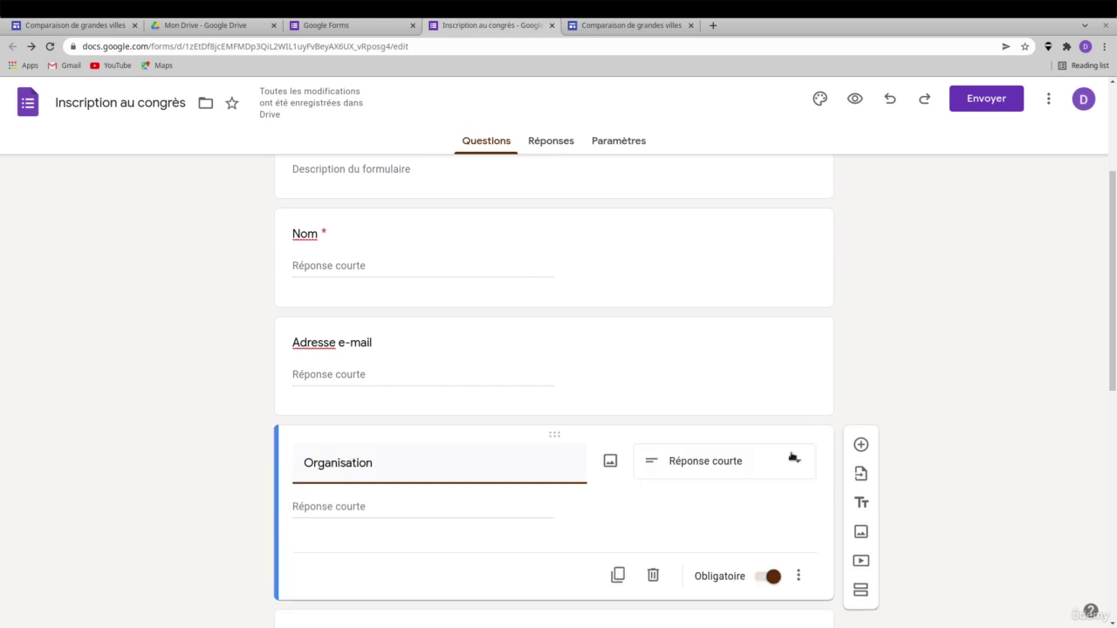
left_click(783, 468)
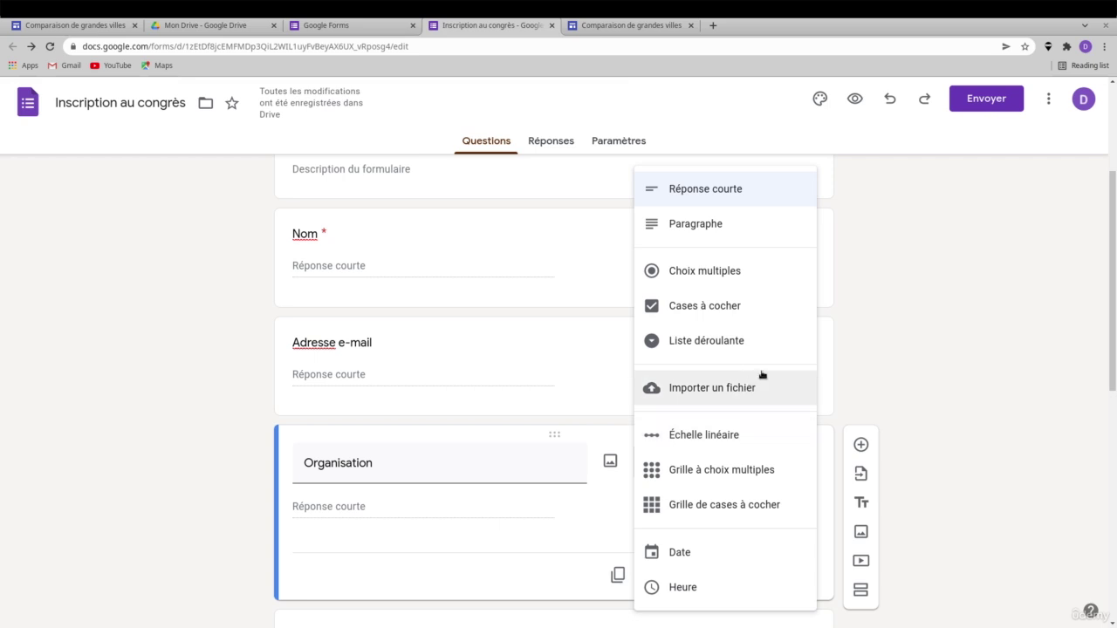
left_click(720, 554)
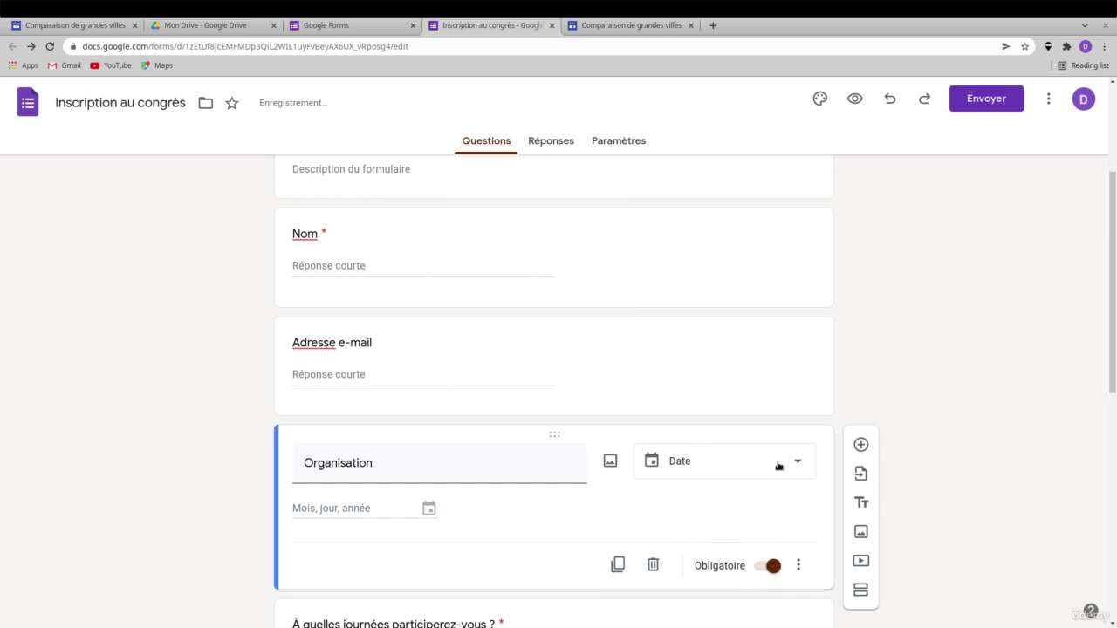
left_click(761, 567)
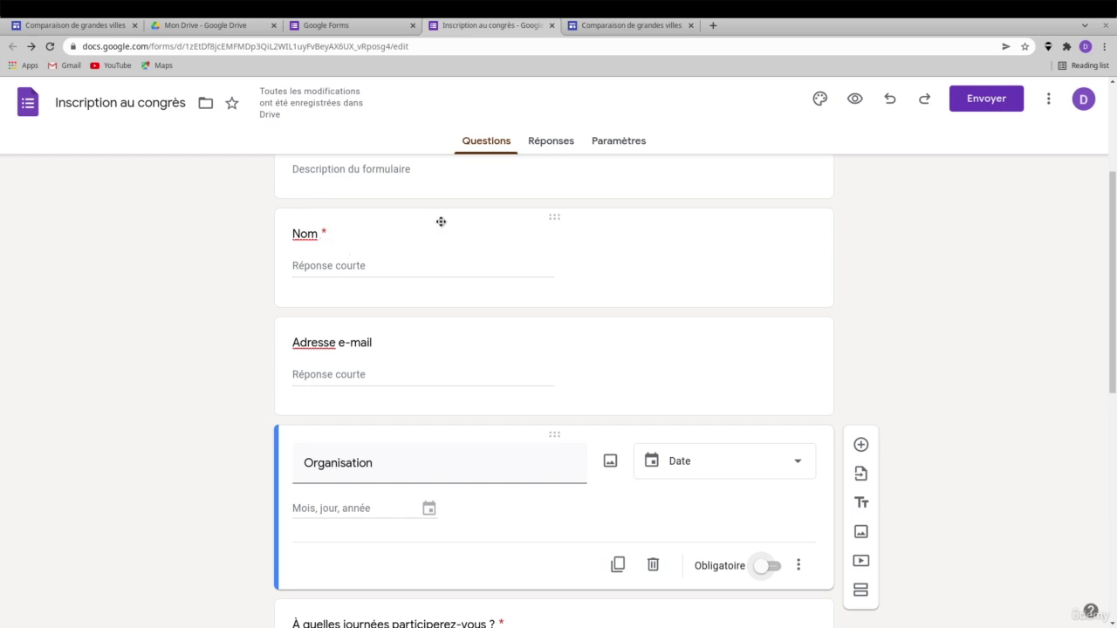
Step: Check the form's responses view, including its acceptance setting, and return to the questions
scroll(441, 221, "up", 1)
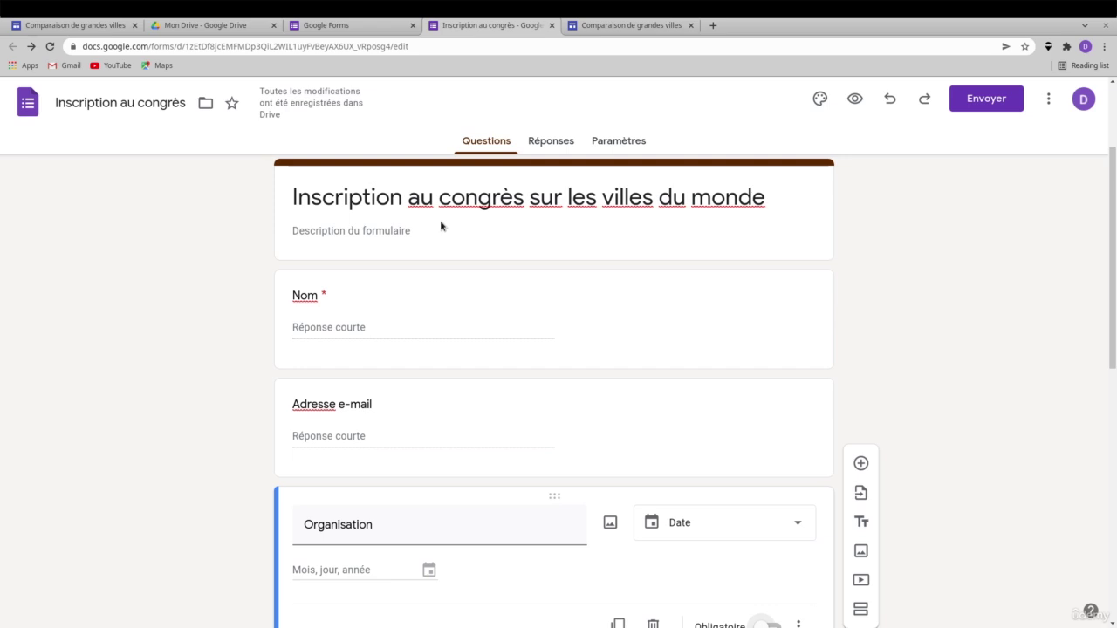
left_click(559, 146)
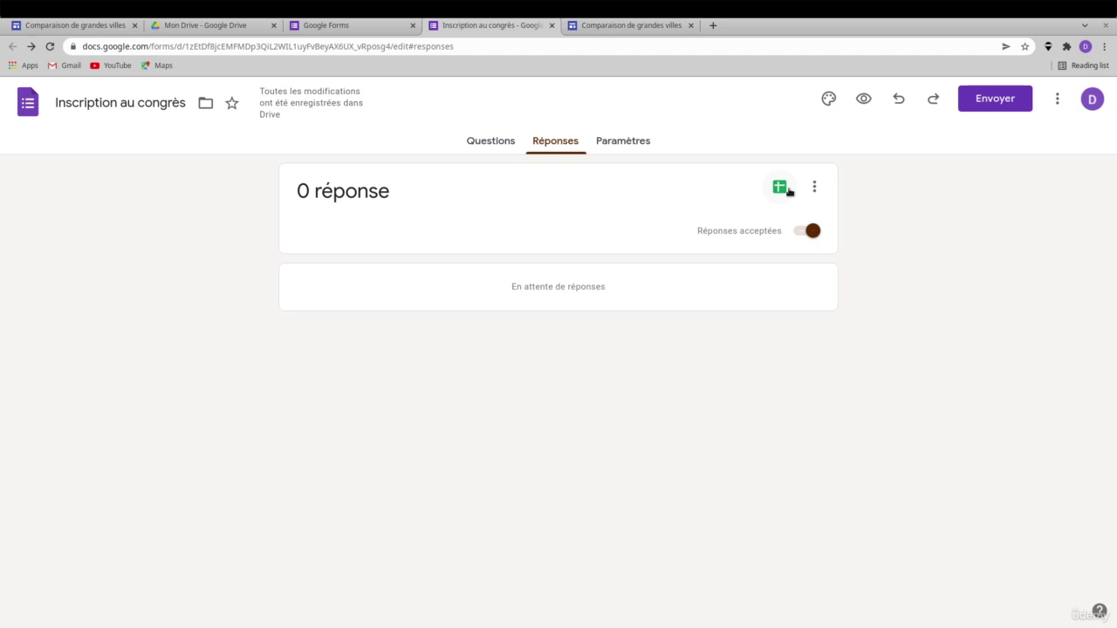
left_click(504, 142)
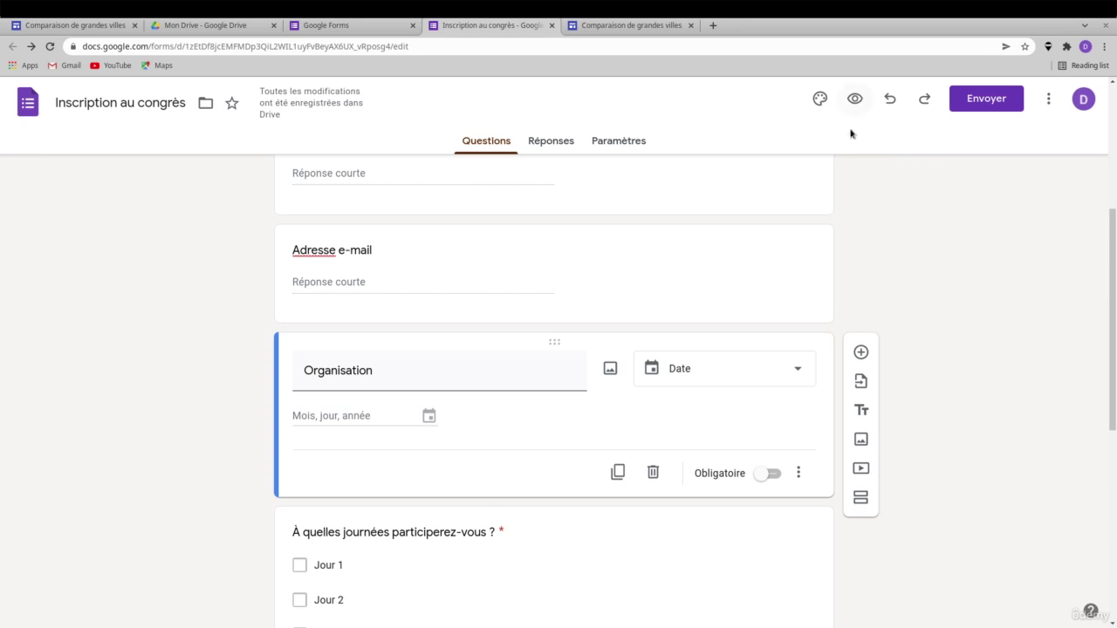
Step: Preview the form and fill in the Nom and Adresse e-mail fields with a test name and e-mail address
scroll(780, 267, "up", 5)
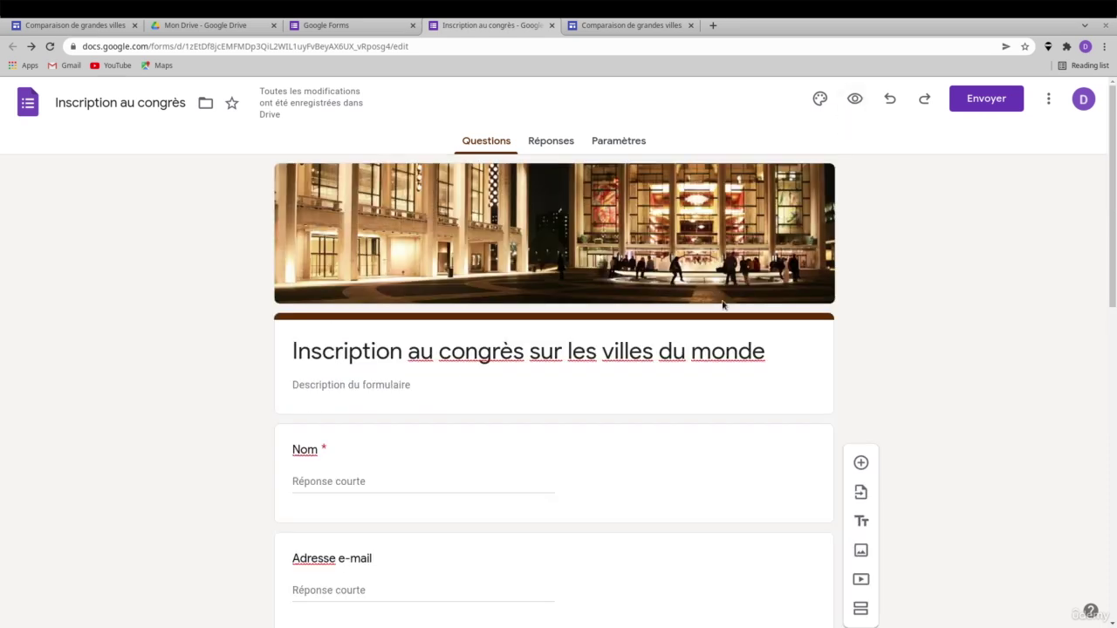
left_click(854, 101)
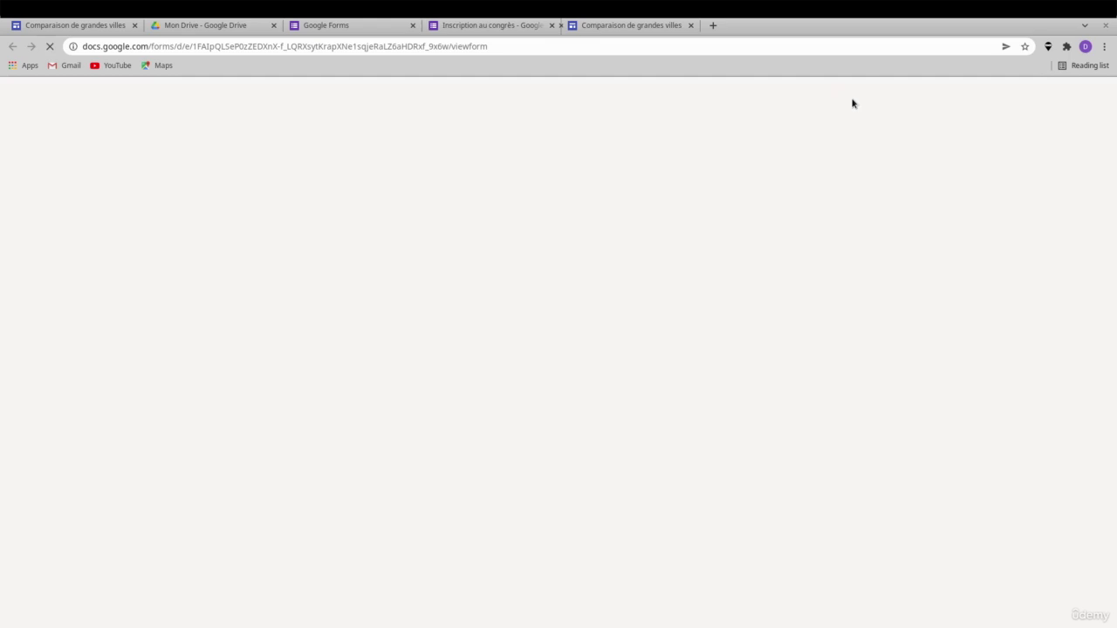
left_click(354, 448)
type("Test")
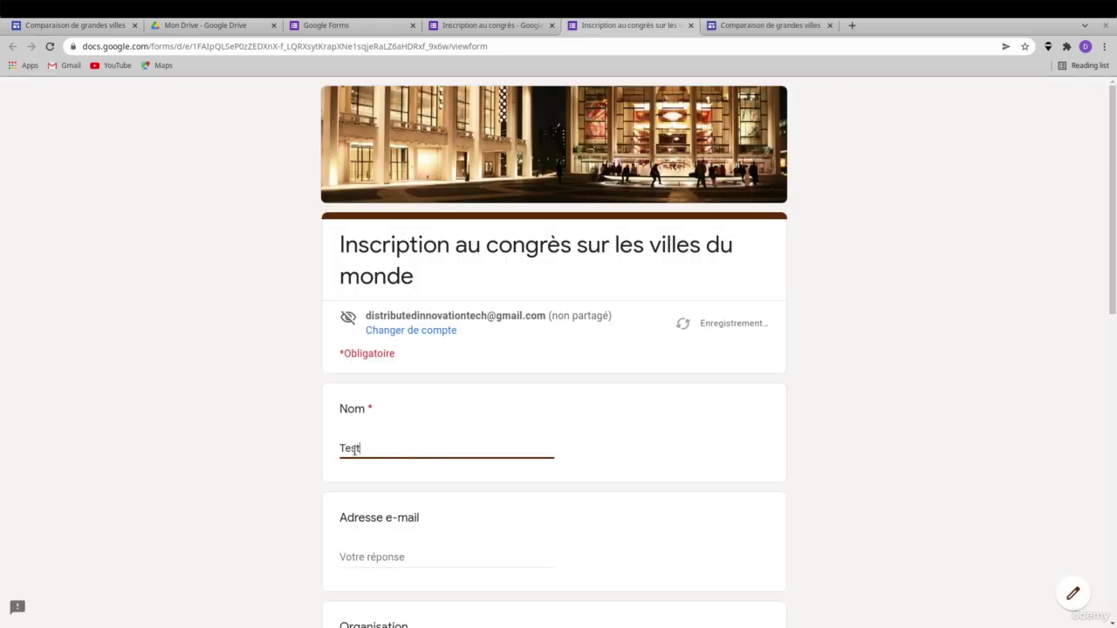
left_click(399, 557)
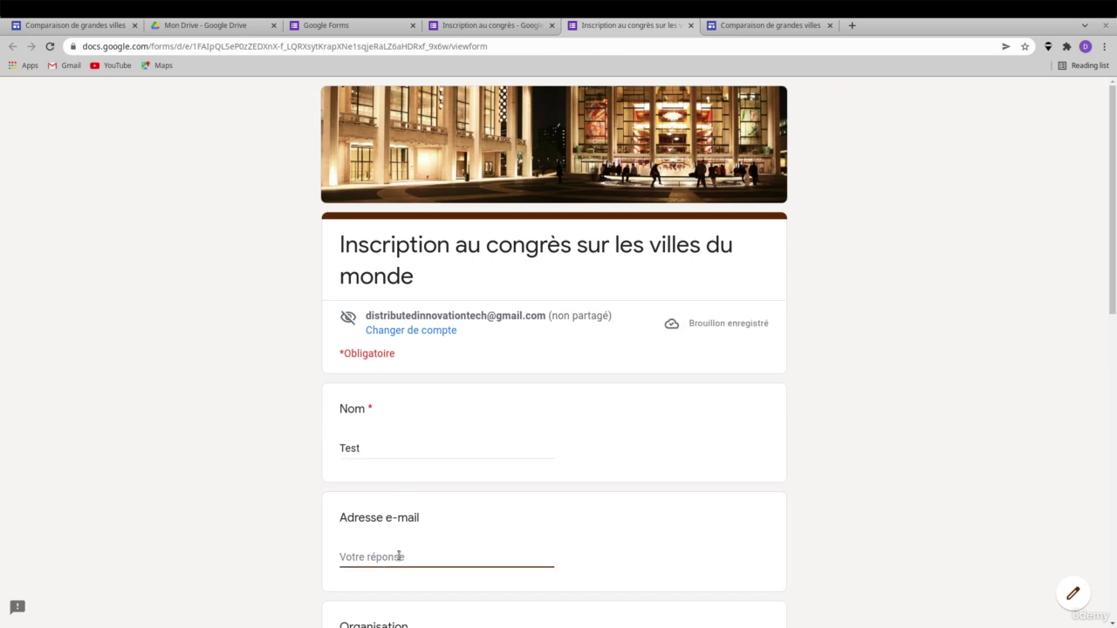
type("Test")
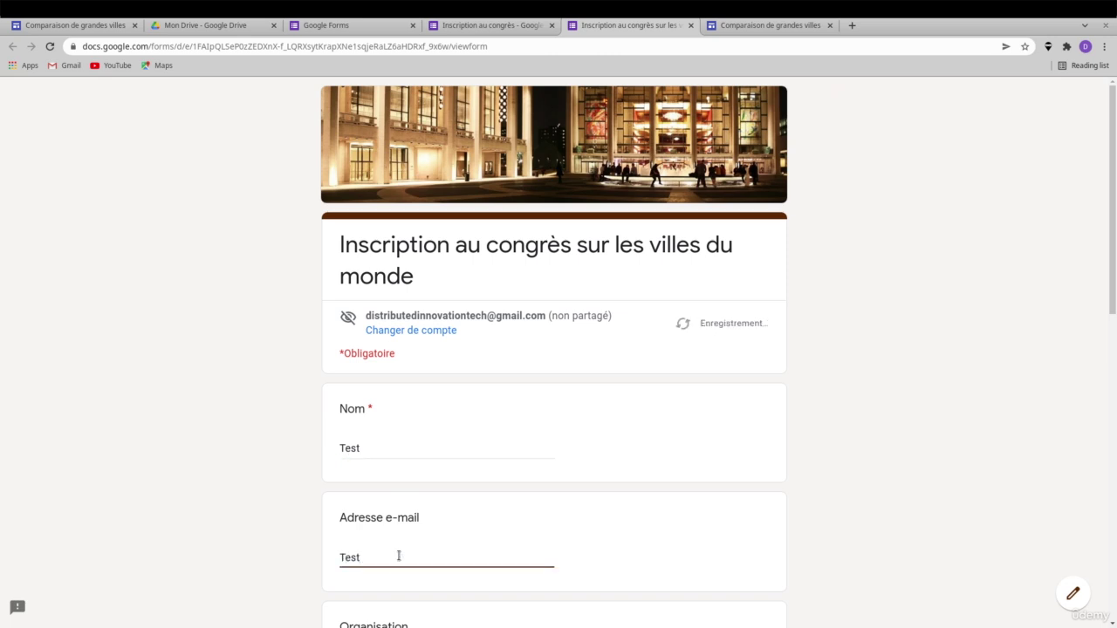
type("@test.")
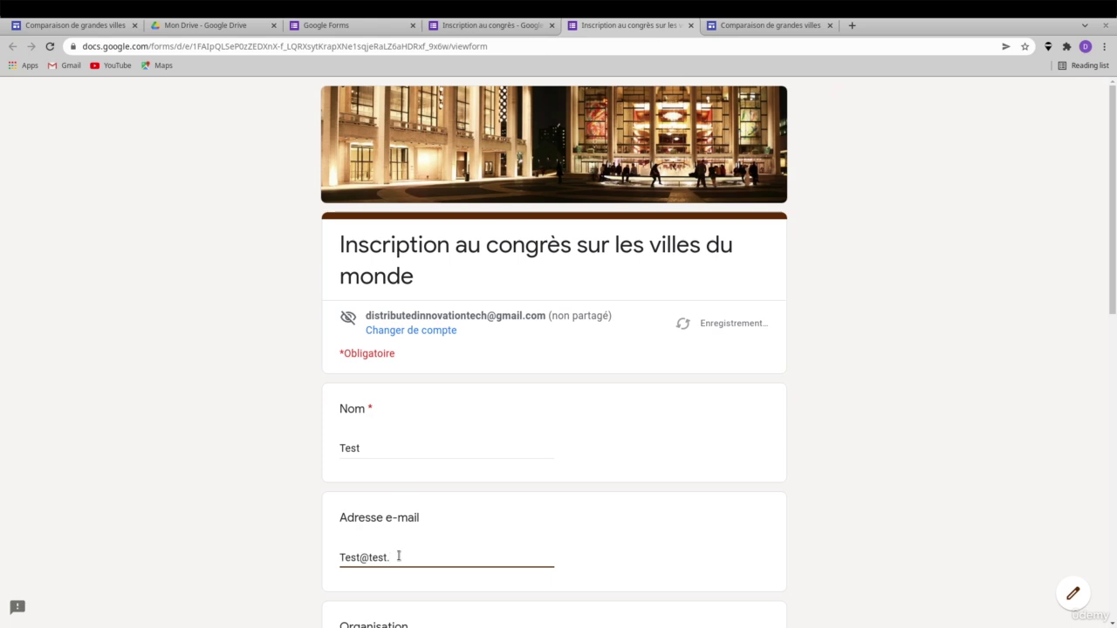
type("com")
Step: Choose Jour 1 as the participation day and submit the test registration
scroll(819, 453, "down", 5)
scroll(819, 455, "down", 3)
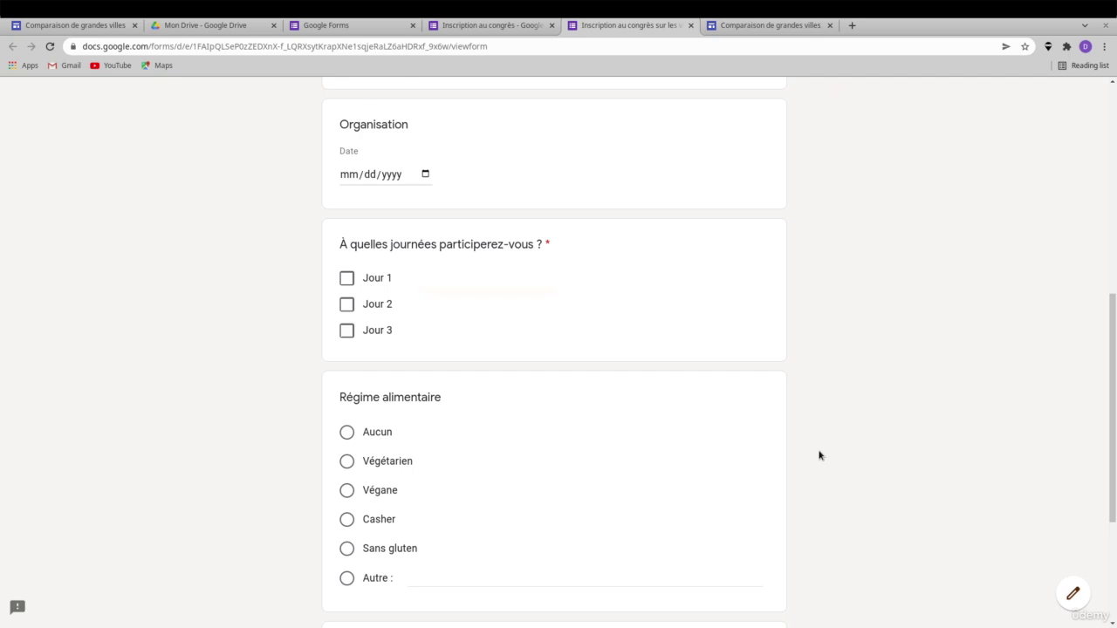
left_click(347, 256)
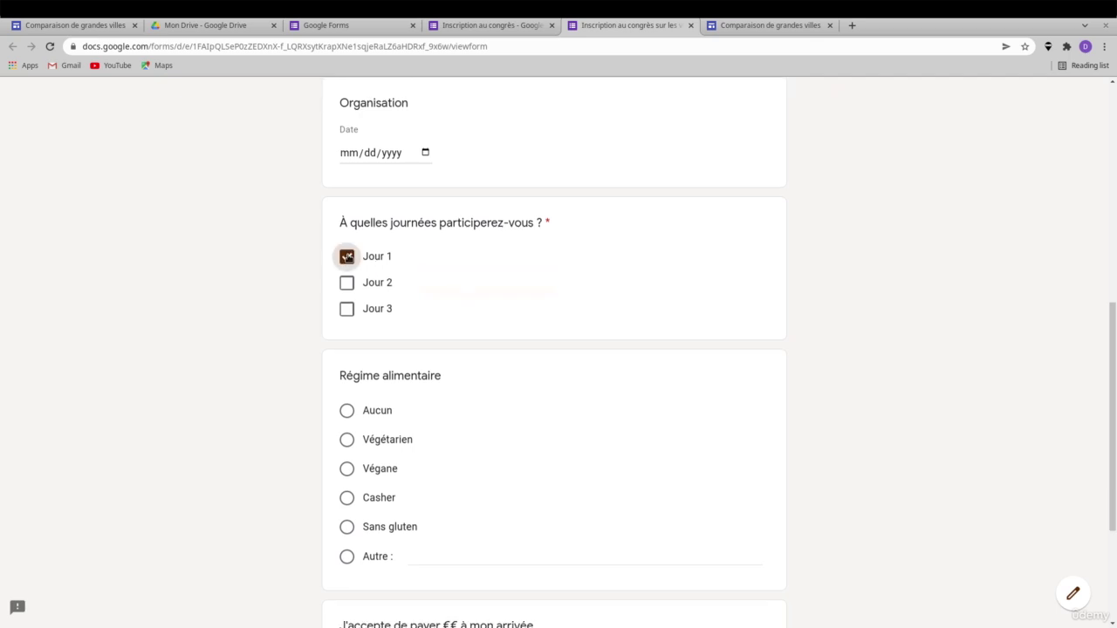
scroll(553, 317, "down", 3)
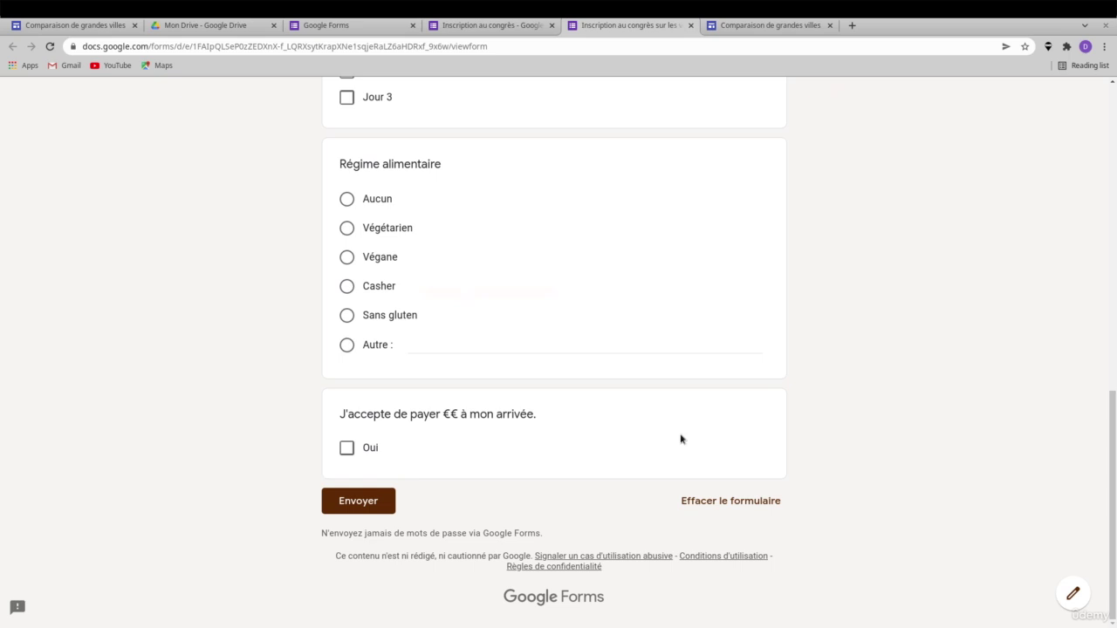
left_click(381, 499)
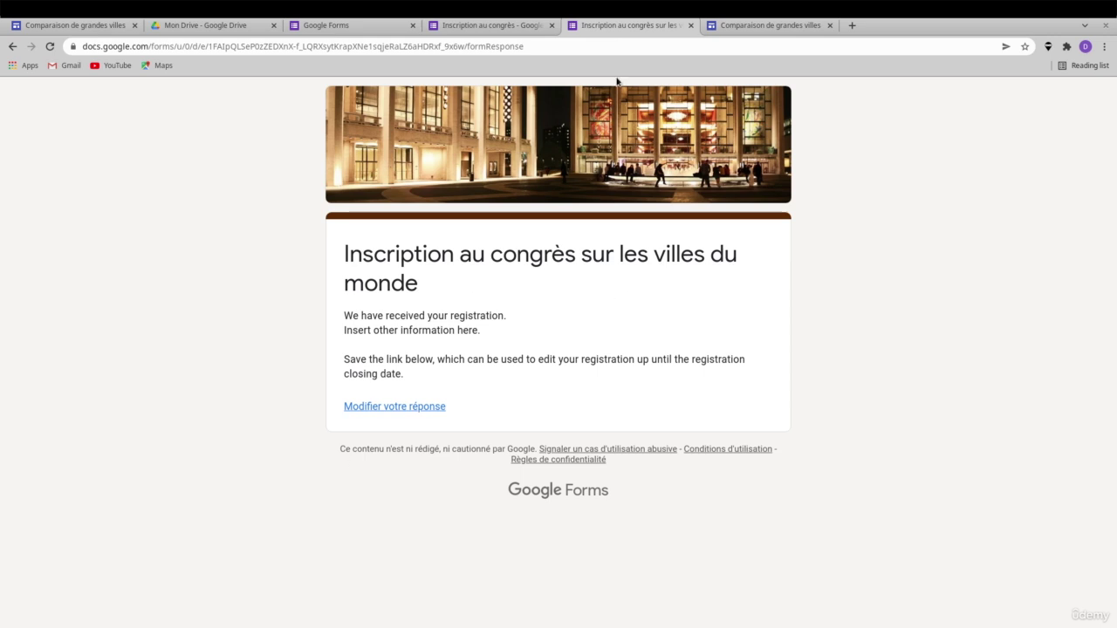
Step: Return to the form editor and review the response summary for every question
left_click(508, 26)
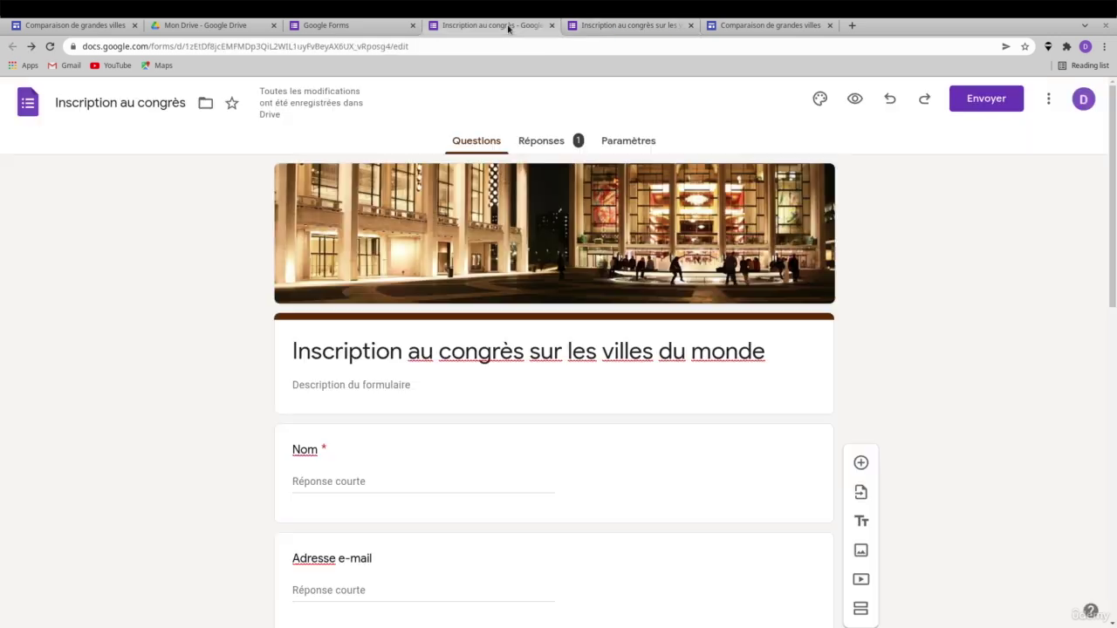
left_click(546, 142)
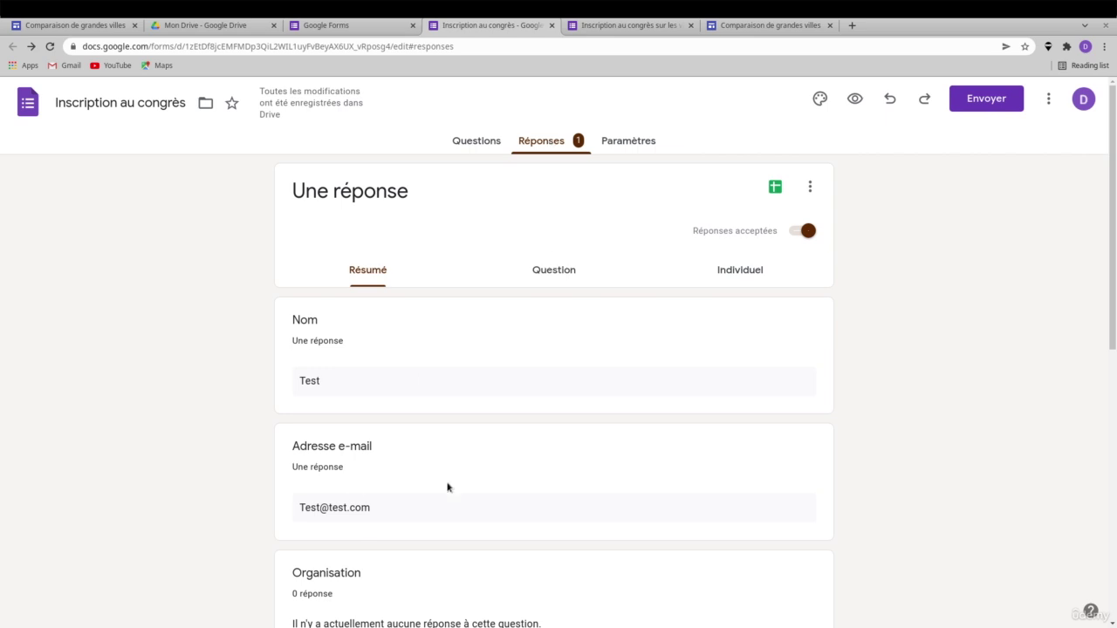
scroll(448, 487, "down", 3)
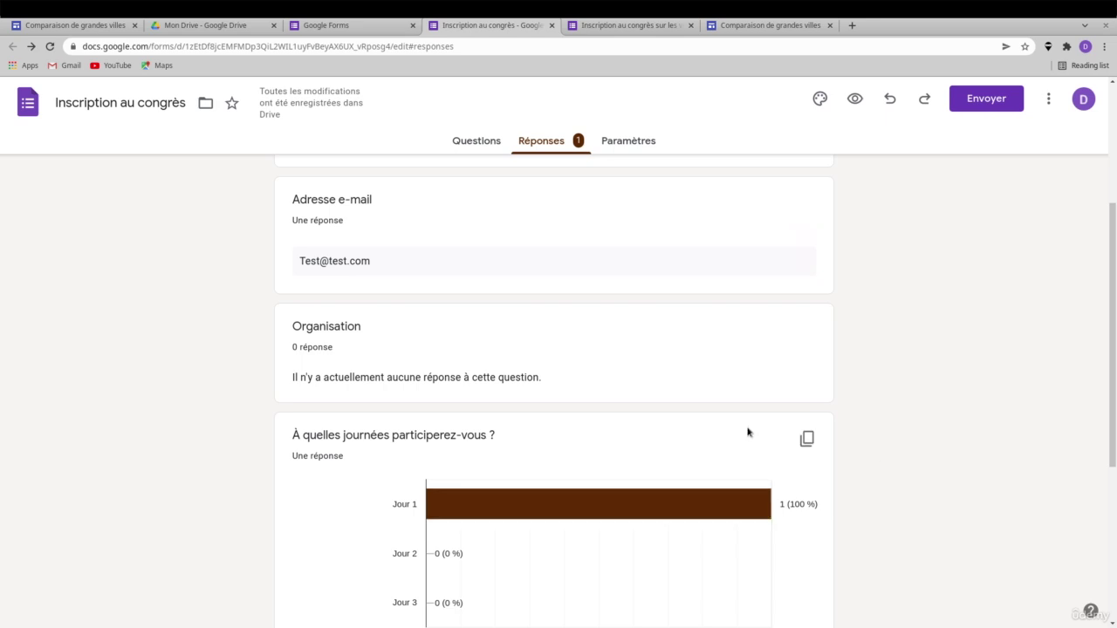
scroll(748, 429, "down", 4)
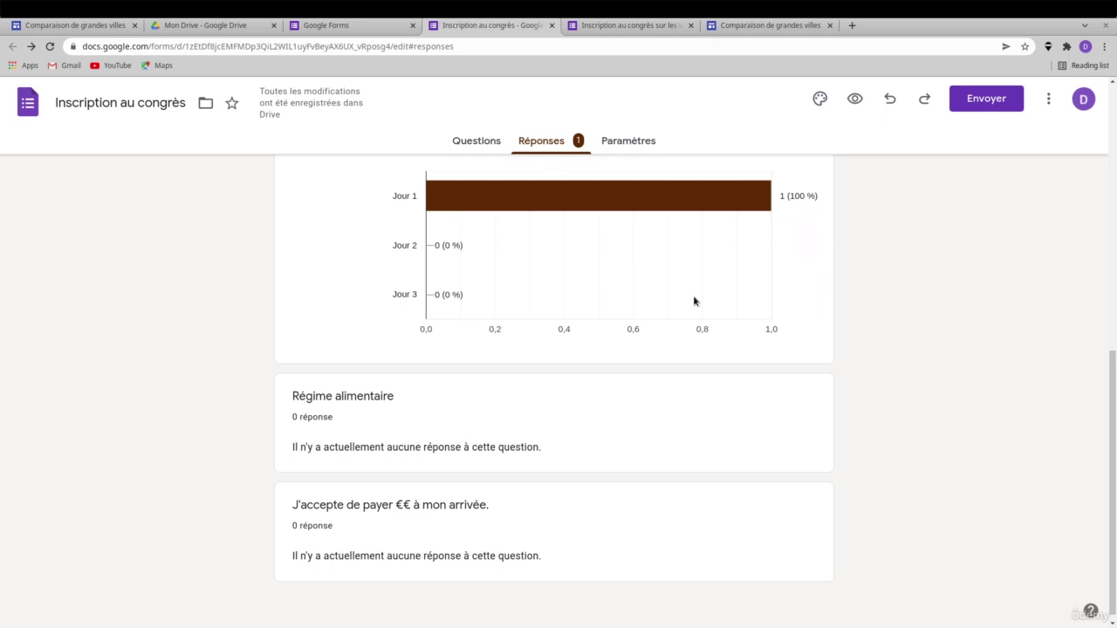
Step: Switch to the Comparaison de grandes villes site in Google Sites and insert the Inscription au congrès form into the page
left_click(107, 26)
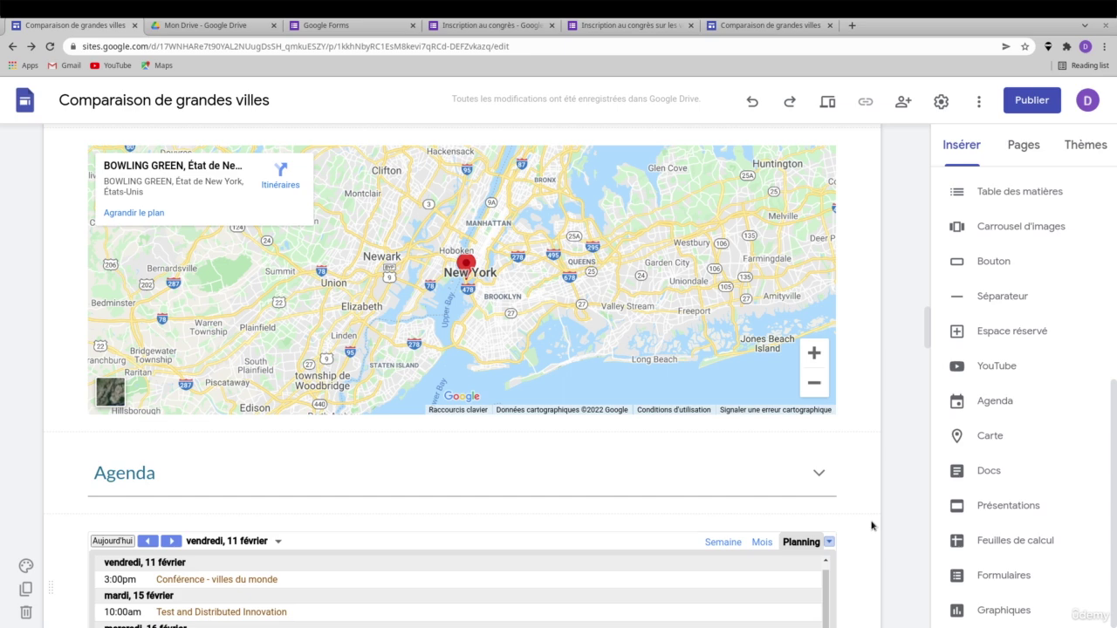
scroll(871, 526, "down", 10)
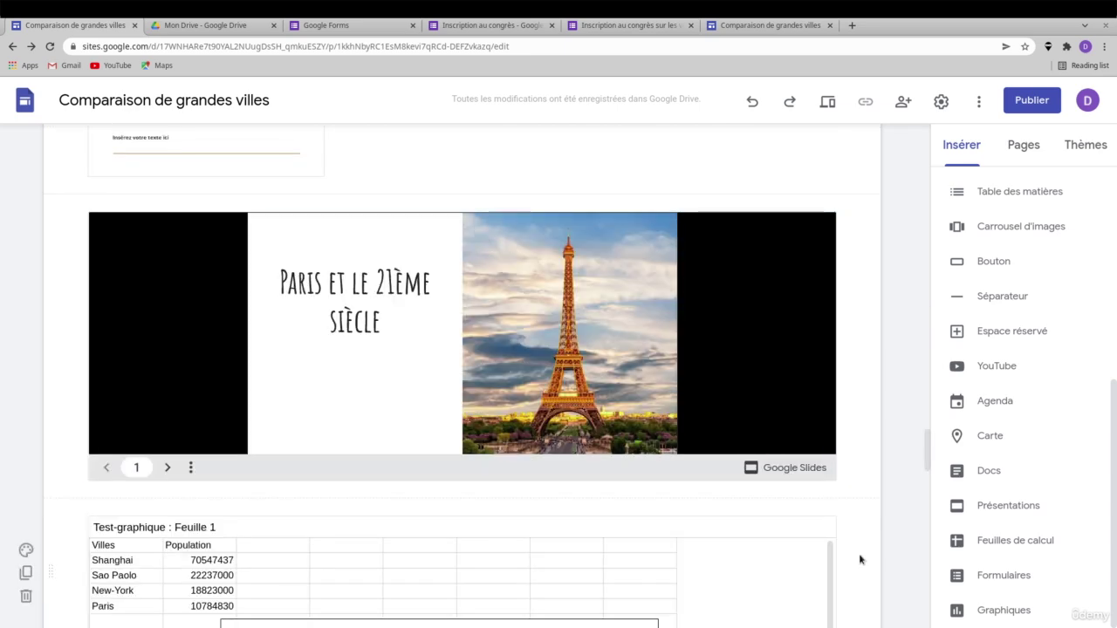
left_click(992, 579)
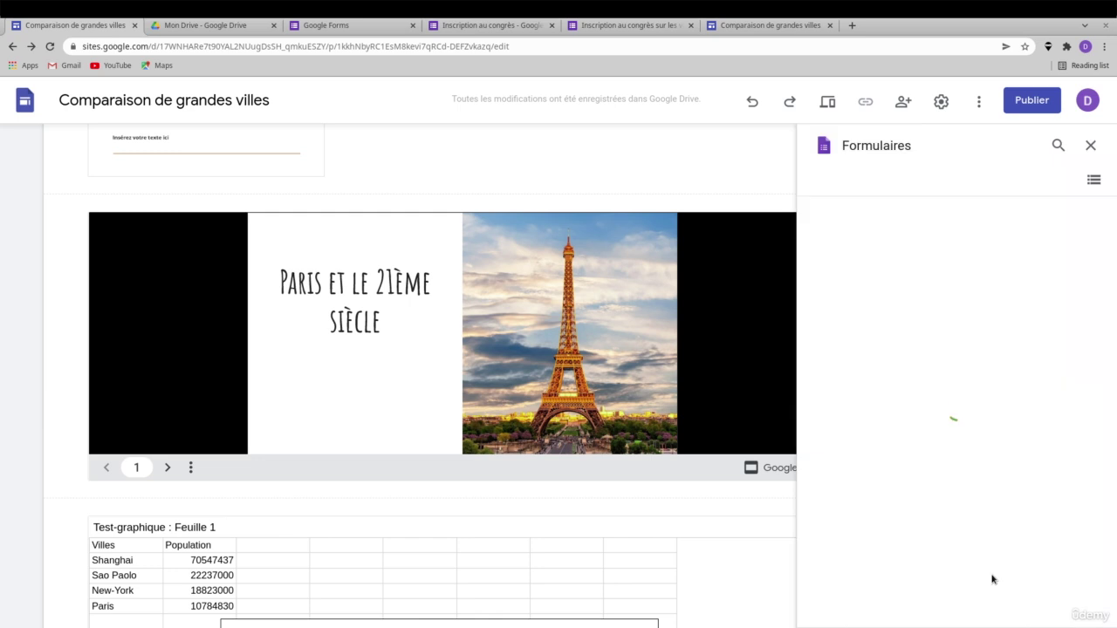
left_click(903, 306)
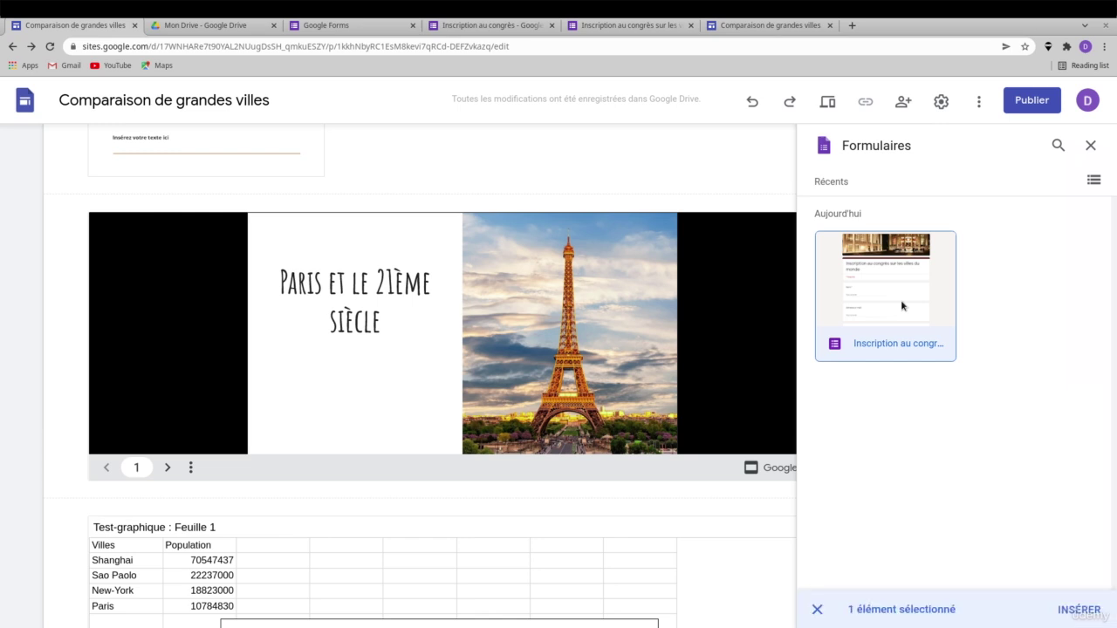
left_click(1068, 611)
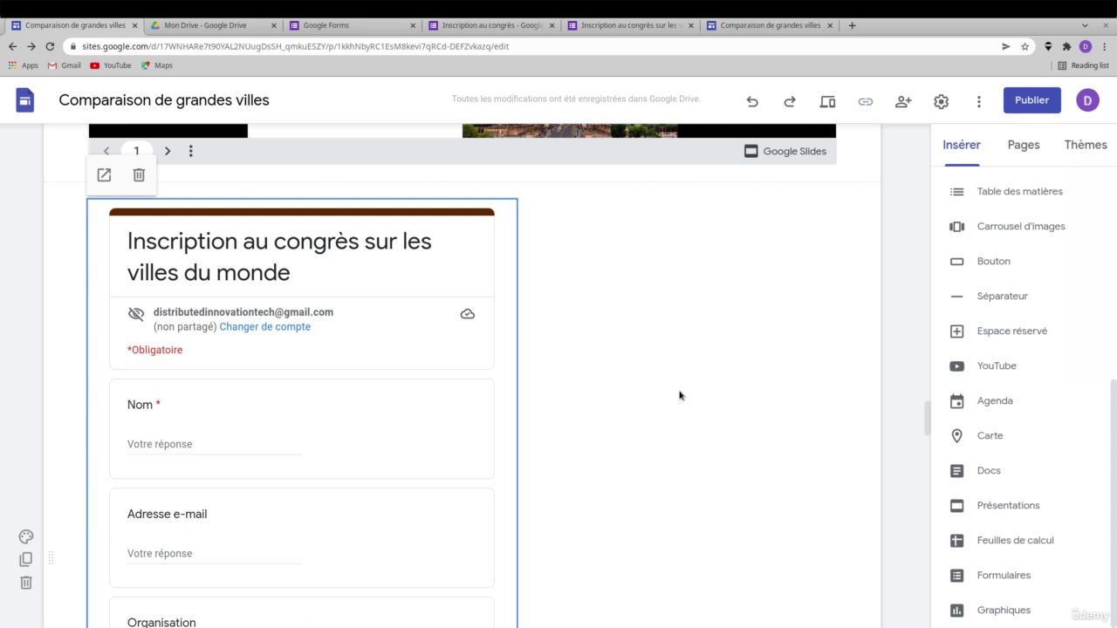
scroll(680, 396, "down", 3)
scroll(680, 395, "down", 1)
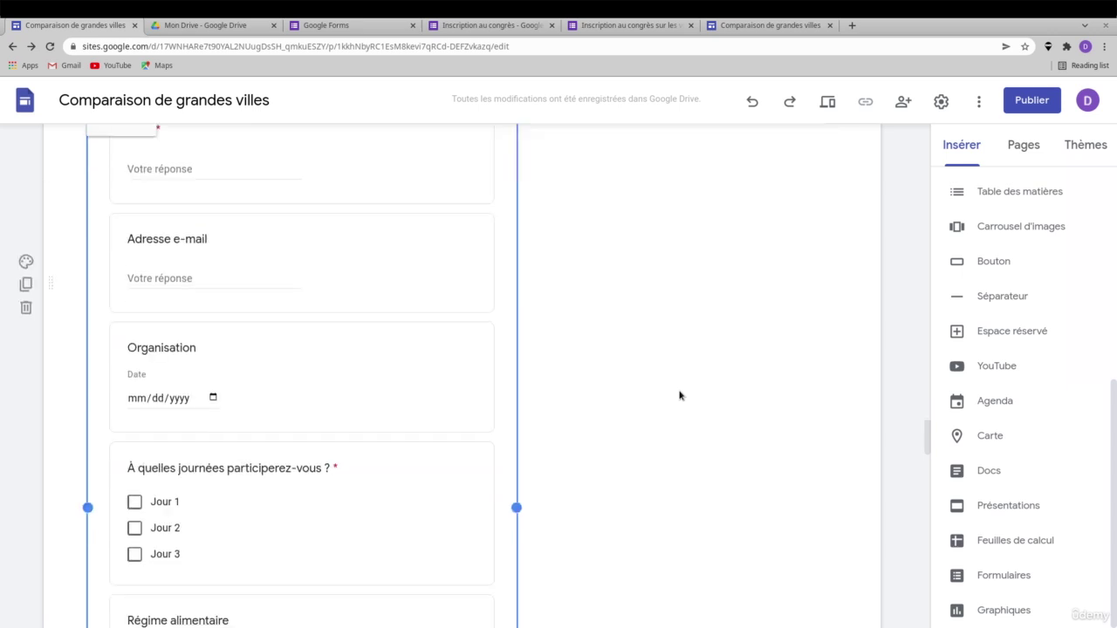